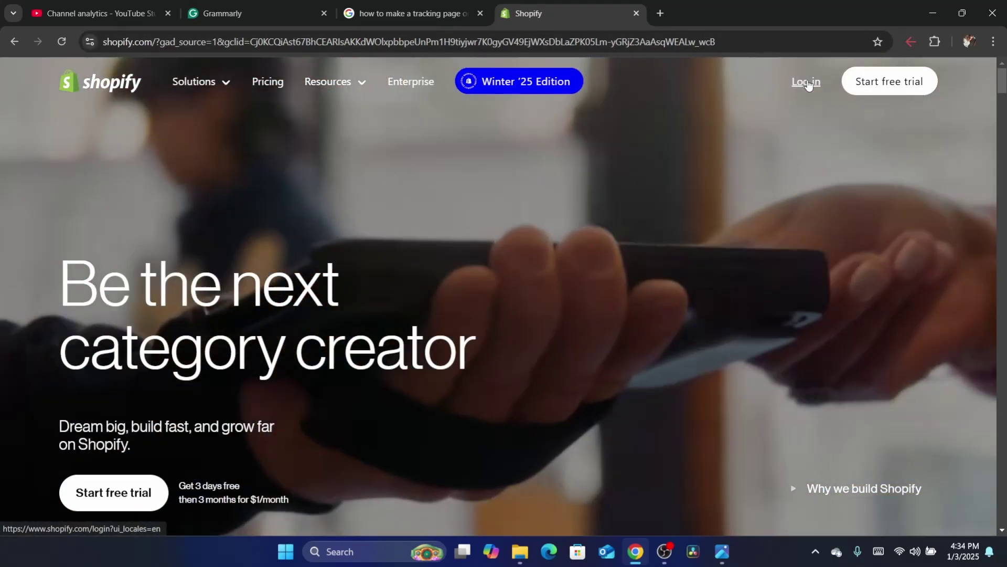
Log in to the store admin and open Online Store Navigation, which lands on Content > Menus
left_click(806, 81)
left_click(549, 41)
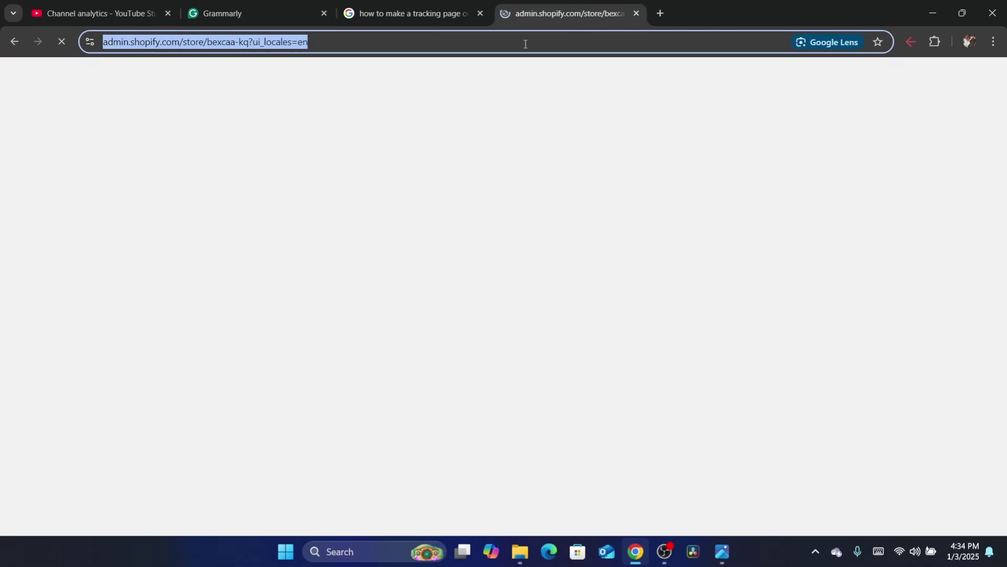
type("w")
left_click(213, 377)
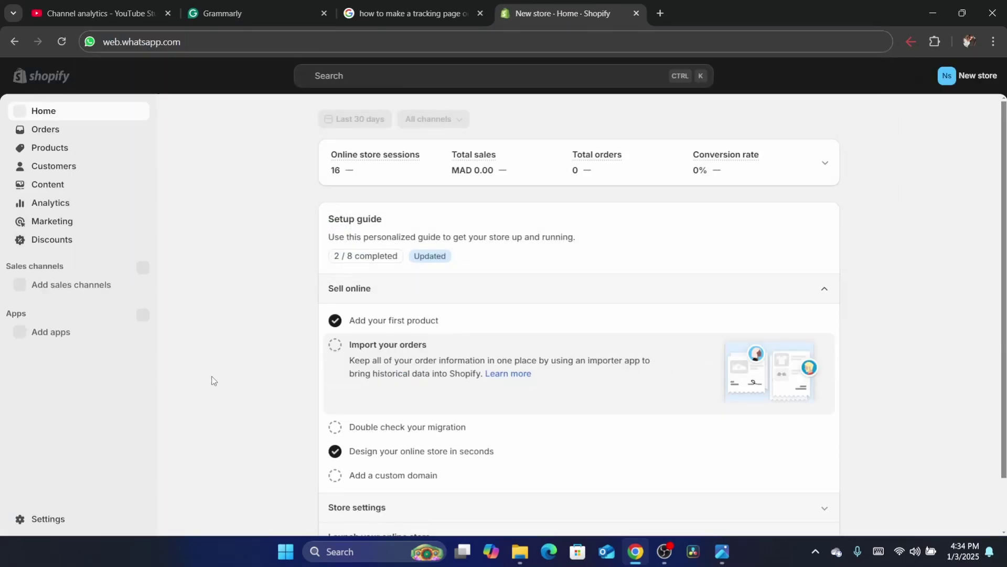
left_click(55, 288)
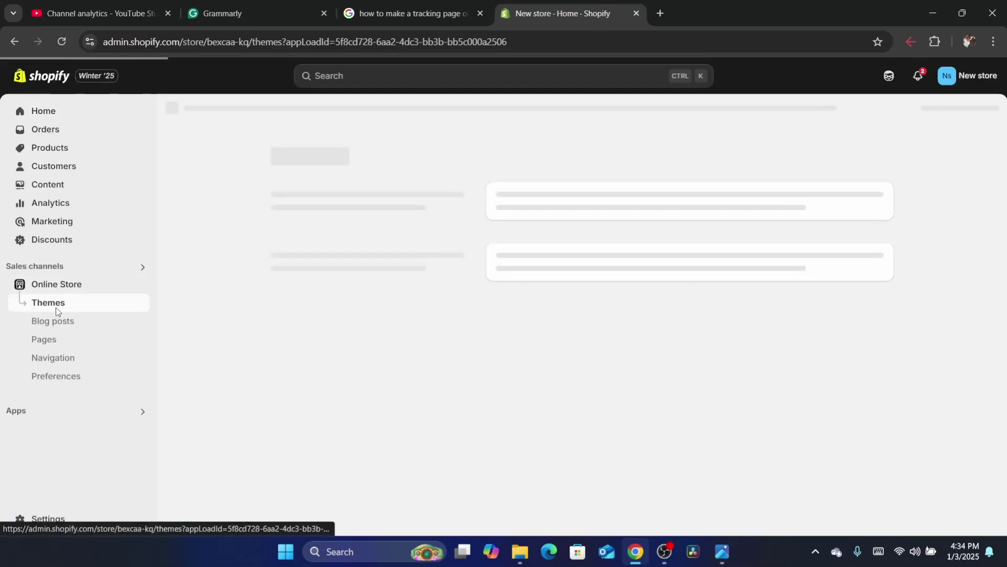
left_click(53, 359)
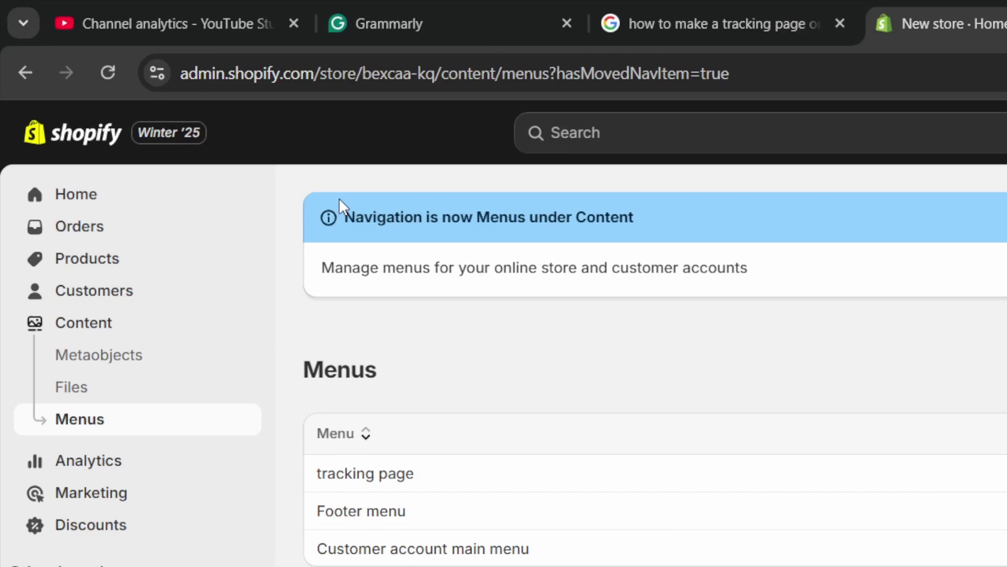
left_click_drag(331, 216, 481, 218)
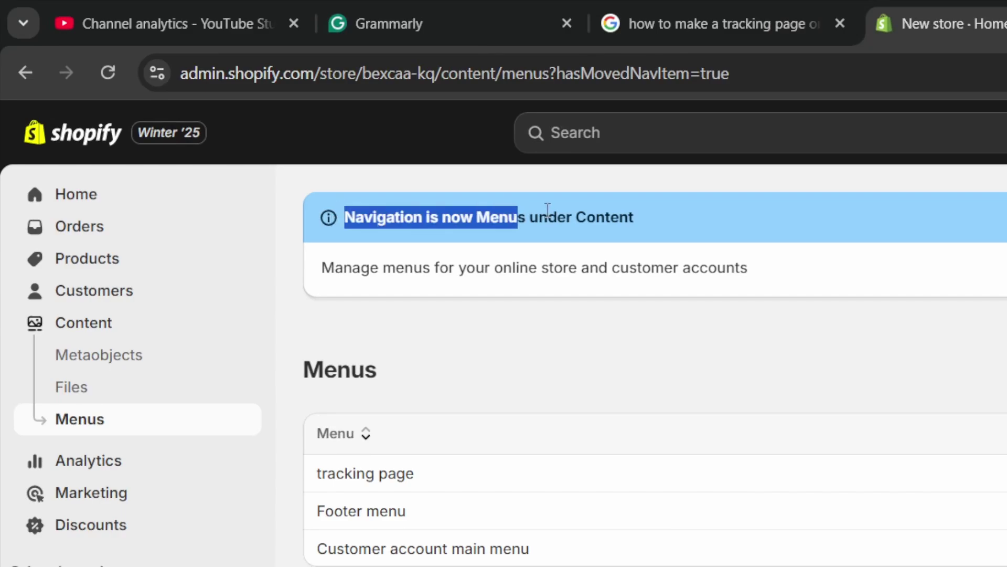
left_click_drag(548, 212, 637, 212)
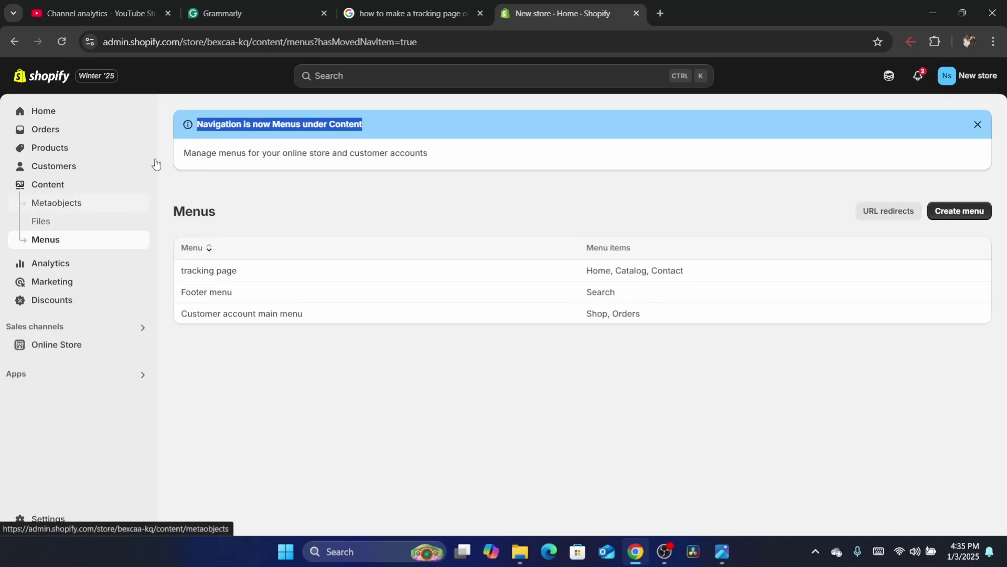
left_click(53, 192)
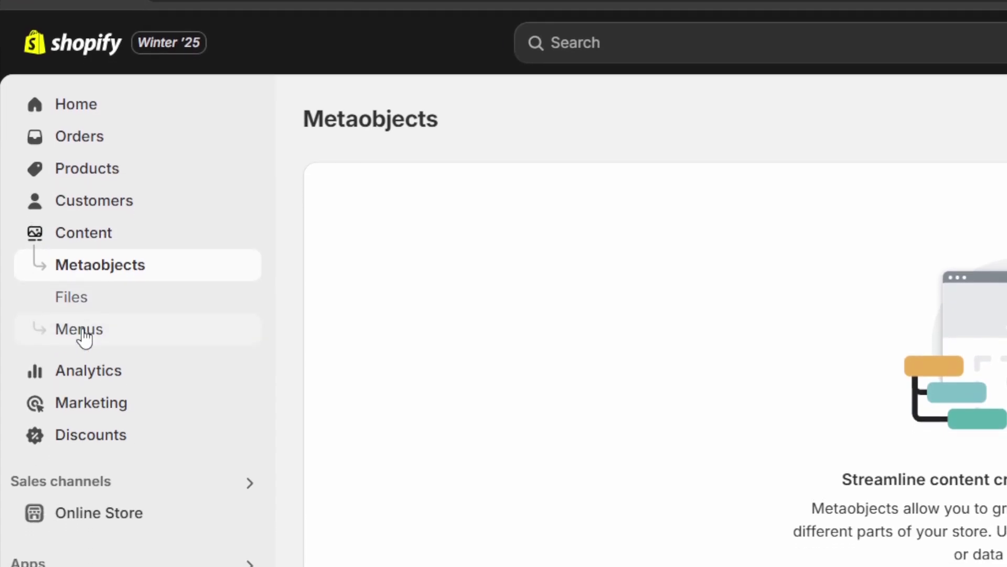
left_click(46, 239)
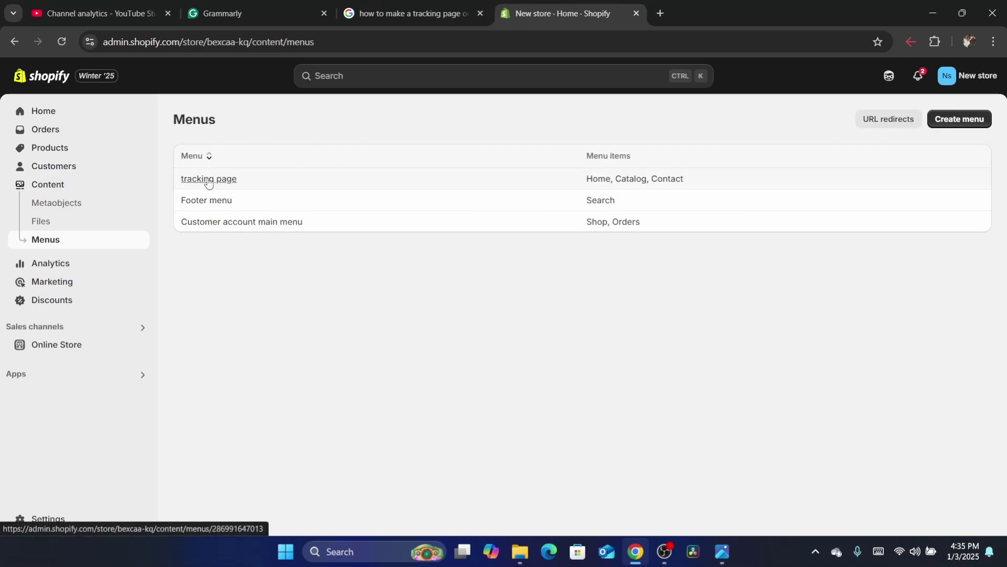
Rename the tracking page menu to 'main menu' and add a new menu item
left_click(194, 187)
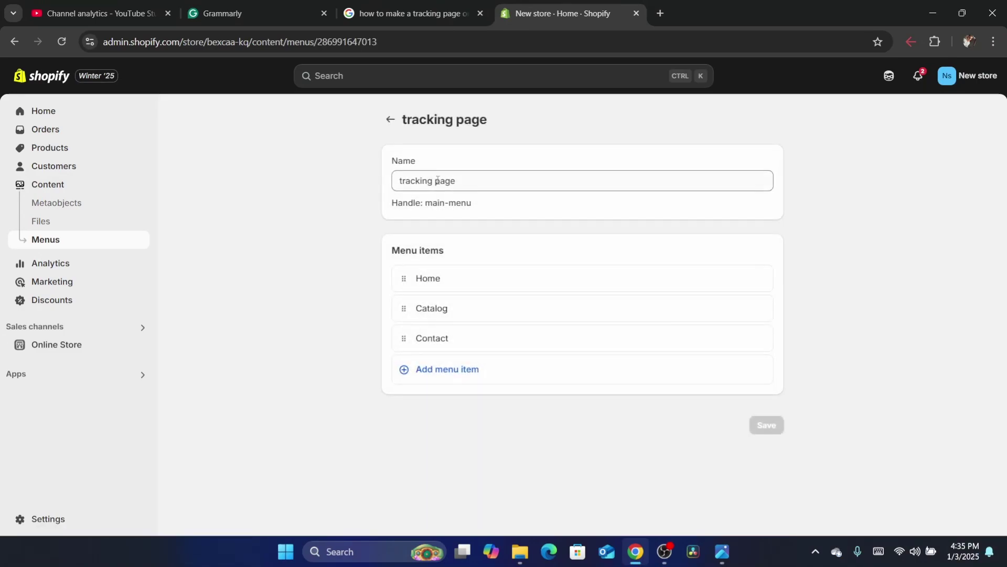
triple_click(446, 182)
key("BackSpace")
type("main menu")
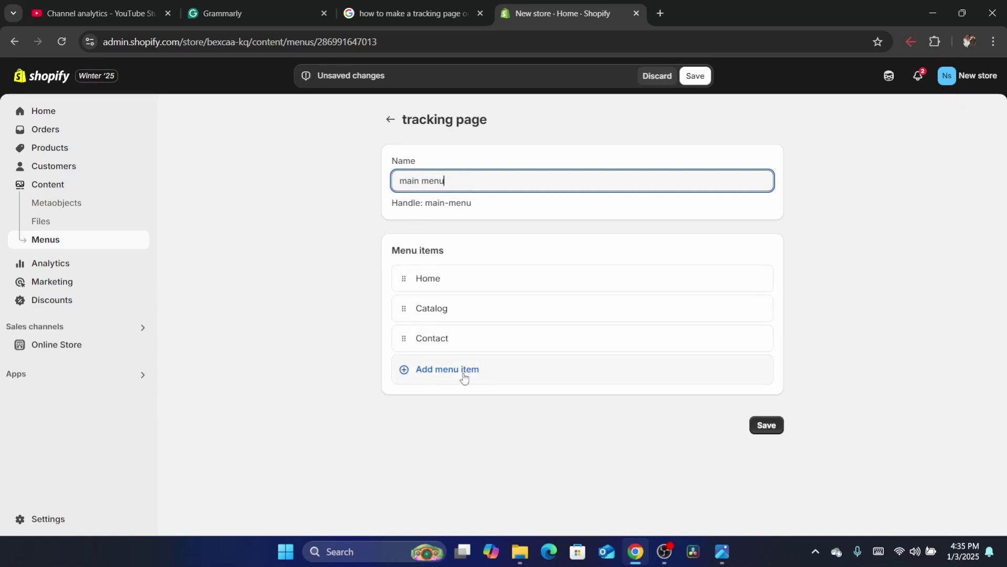
left_click(452, 376)
type("track")
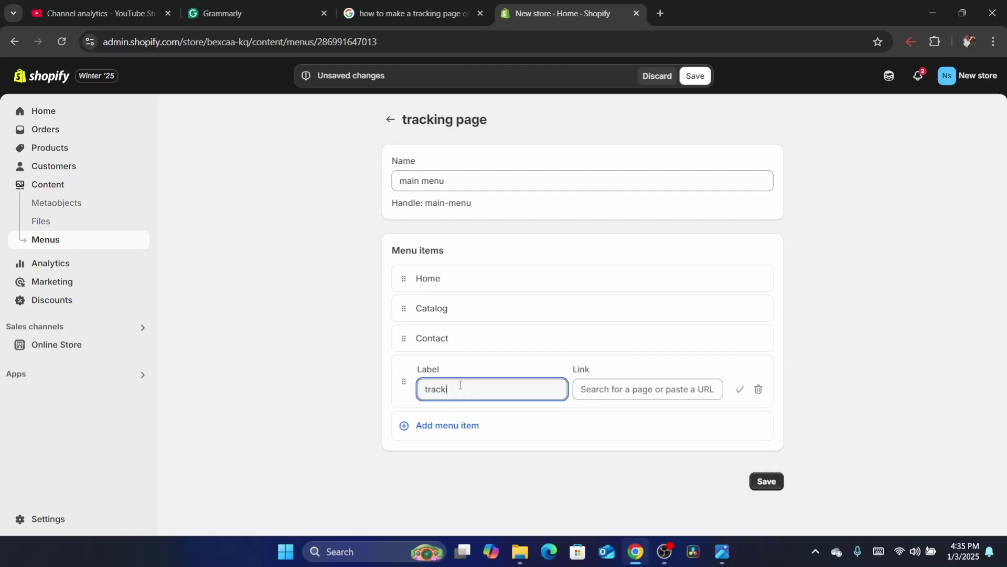
type("ing page")
Search '17 tracking' in a new browser tab and open the 17TRACK site for the item's link
left_click(643, 390)
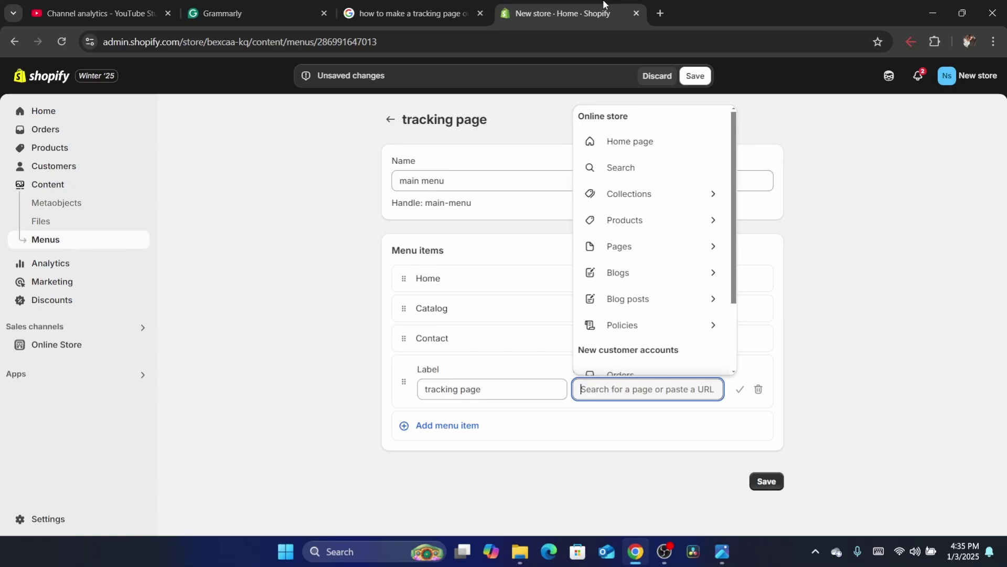
left_click(660, 7)
type("17 tra")
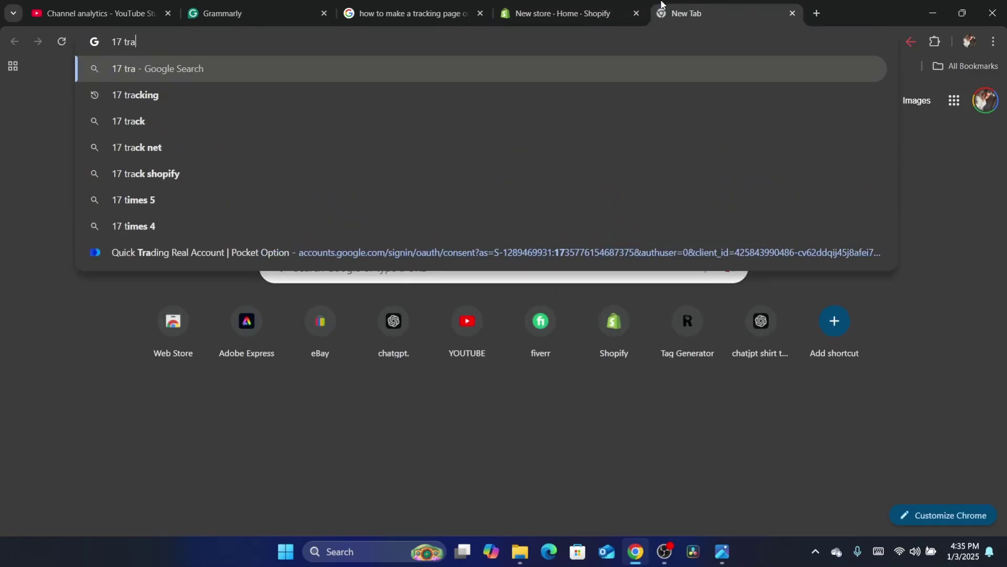
type("ckin")
key("Return")
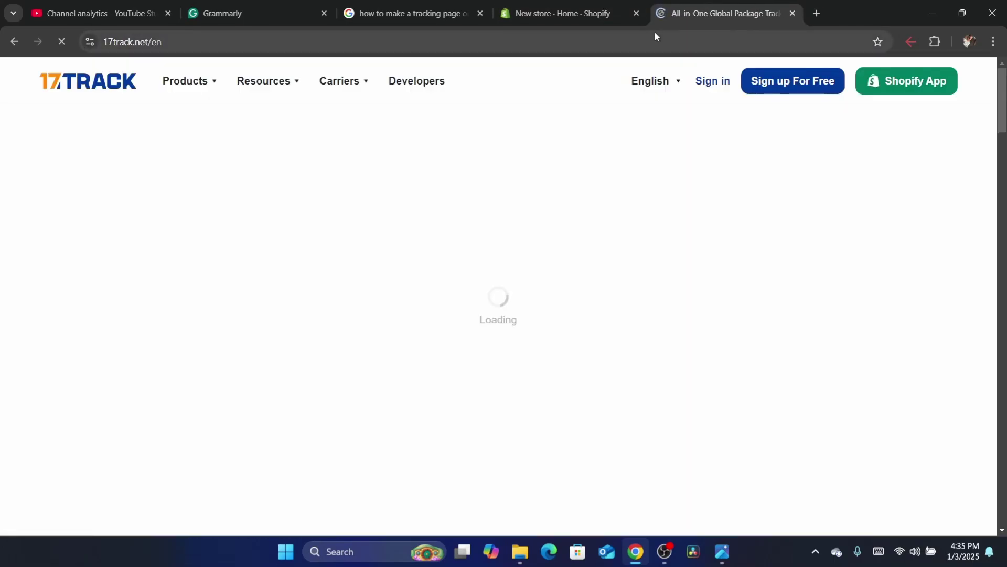
left_click(654, 33)
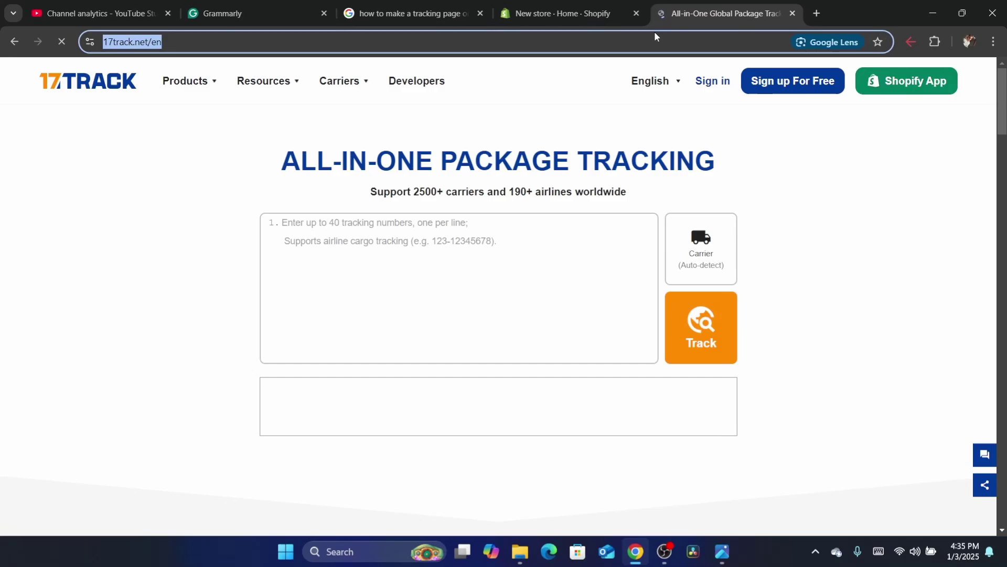
left_click(563, 13)
type("https://www.17track.net/en")
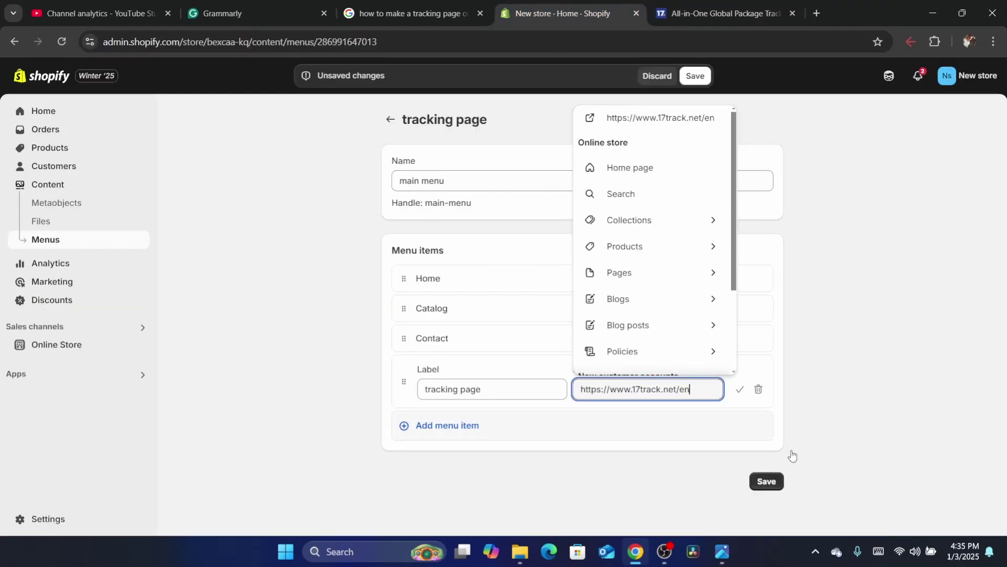
left_click(766, 482)
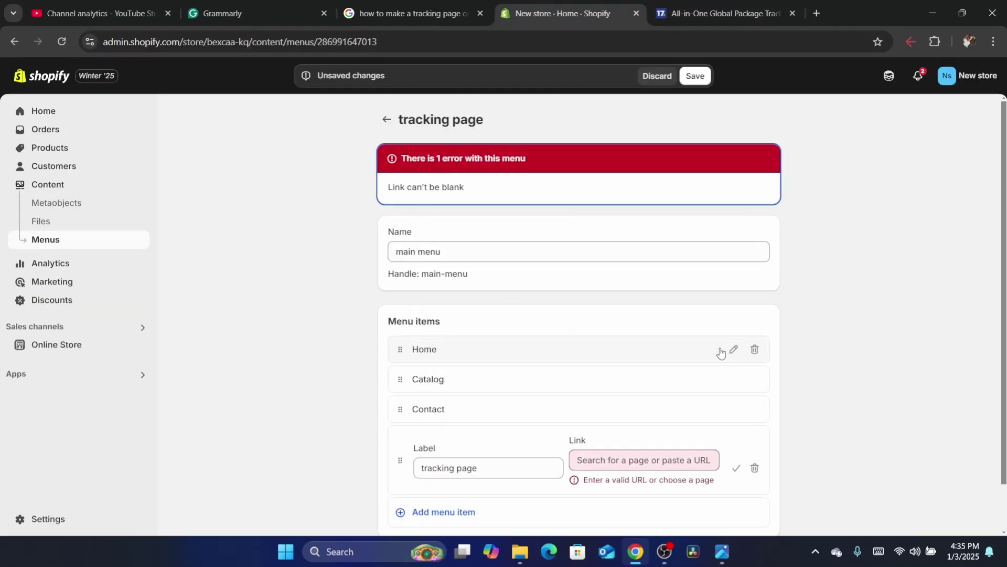
left_click(627, 463)
type("https://www.17track.net/en")
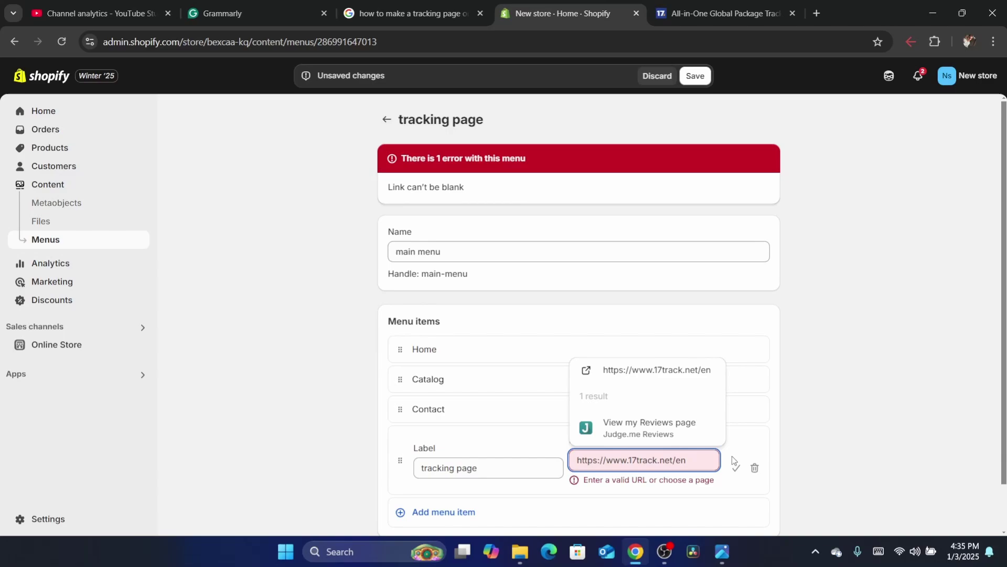
left_click(636, 378)
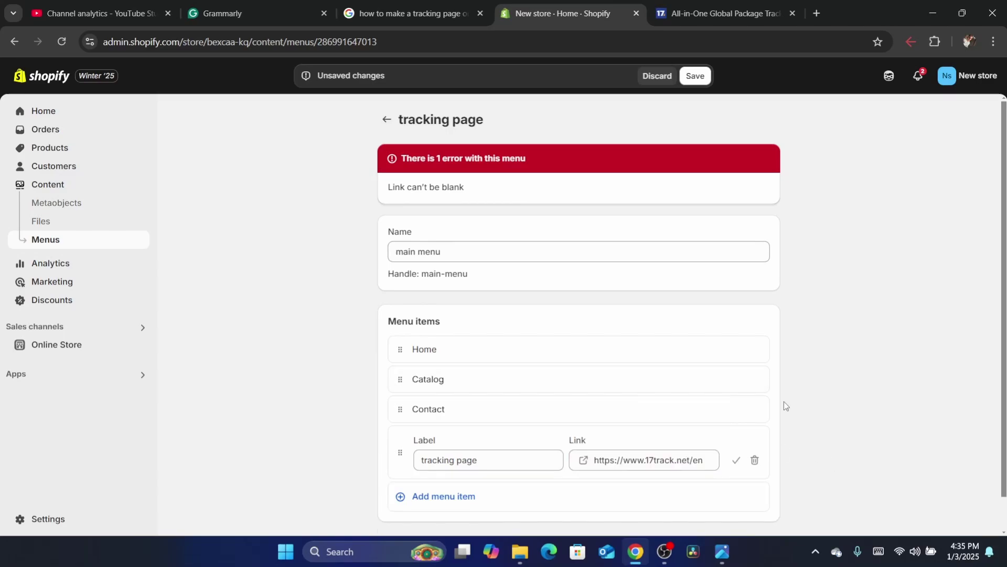
scroll(699, 441, "down", 2)
left_click(763, 516)
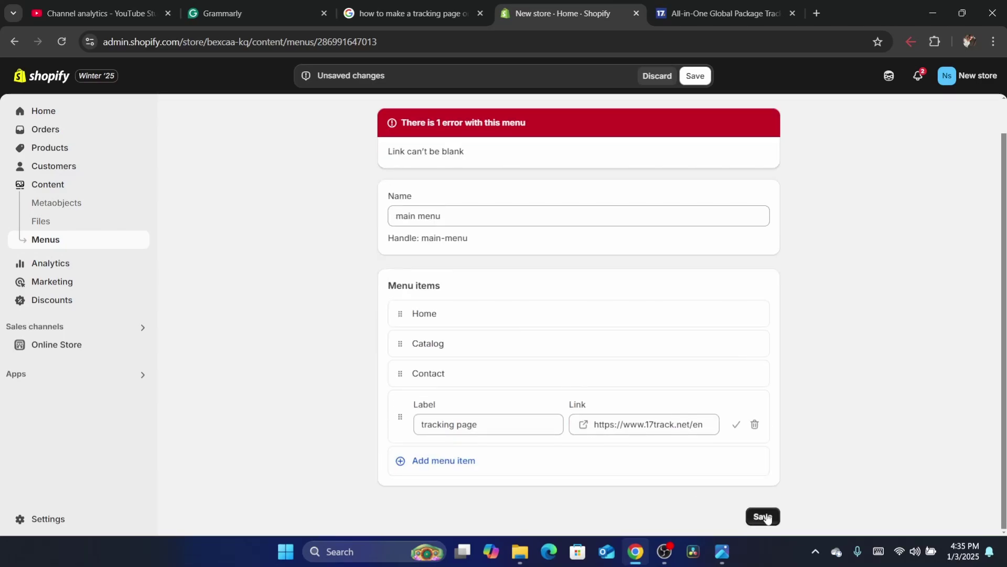